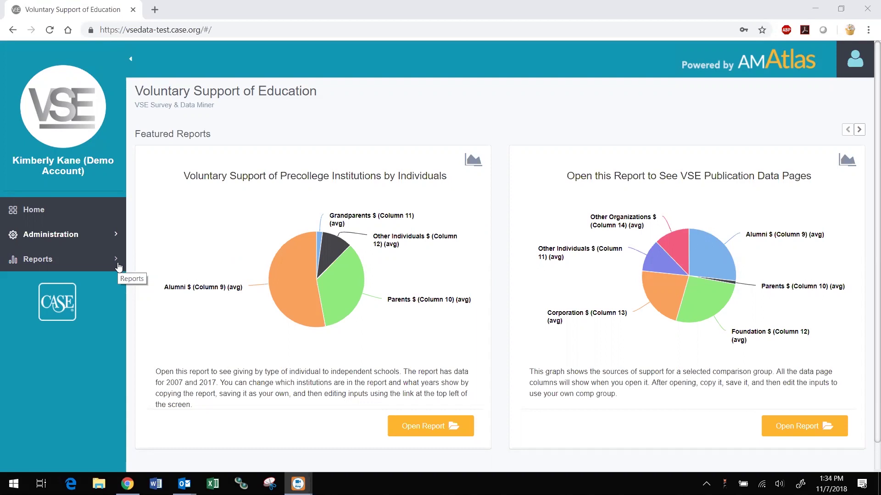
Step: Search Comparison Groups for 'my' and open the My Institution and Peers report
left_click(118, 266)
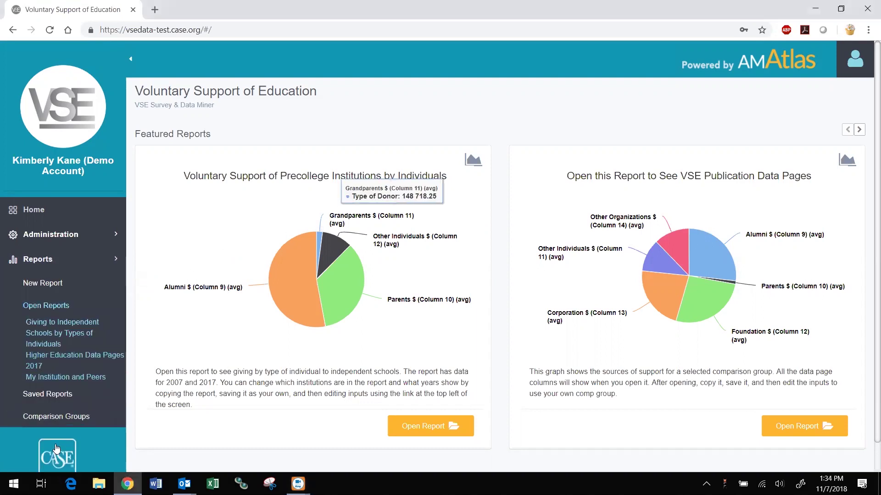
left_click(65, 421)
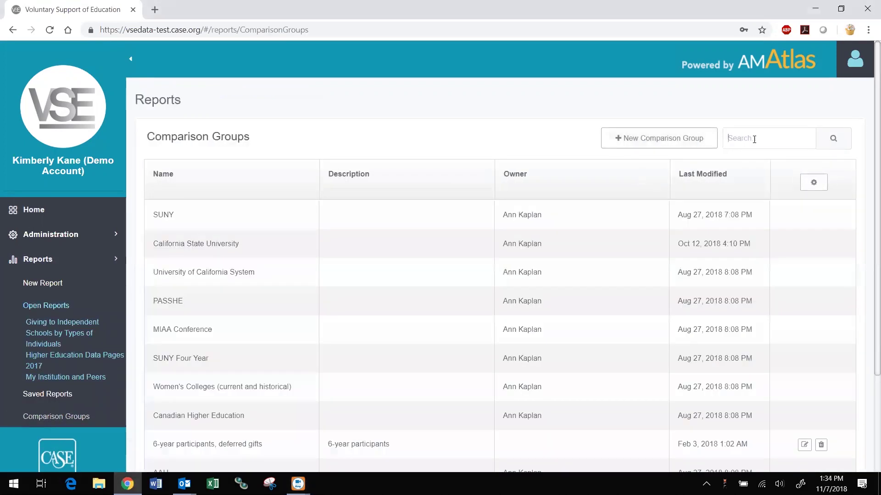
left_click(754, 139)
type("my")
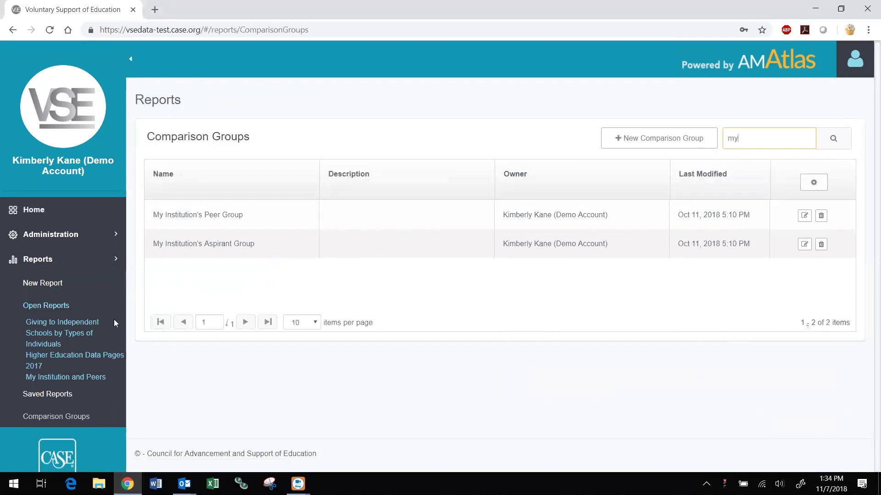
left_click(89, 381)
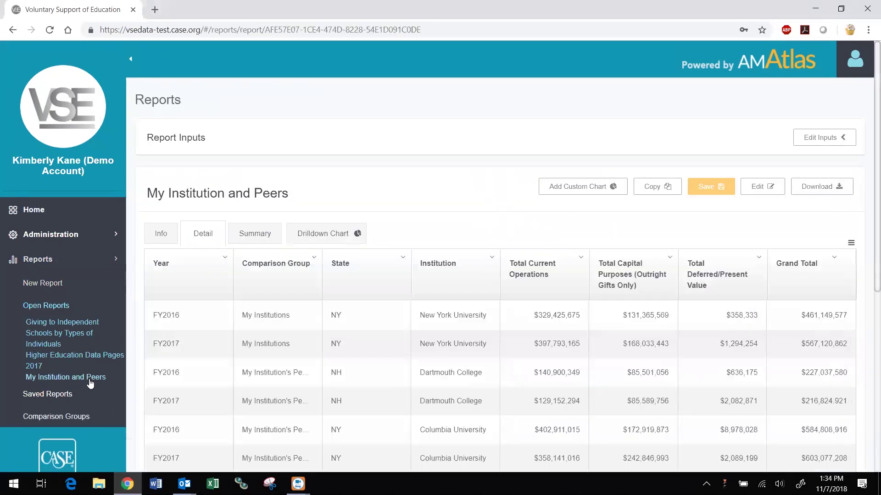
Step: Switch the report to its Drilldown Chart comparing My Institutions with the peer group
left_click(328, 238)
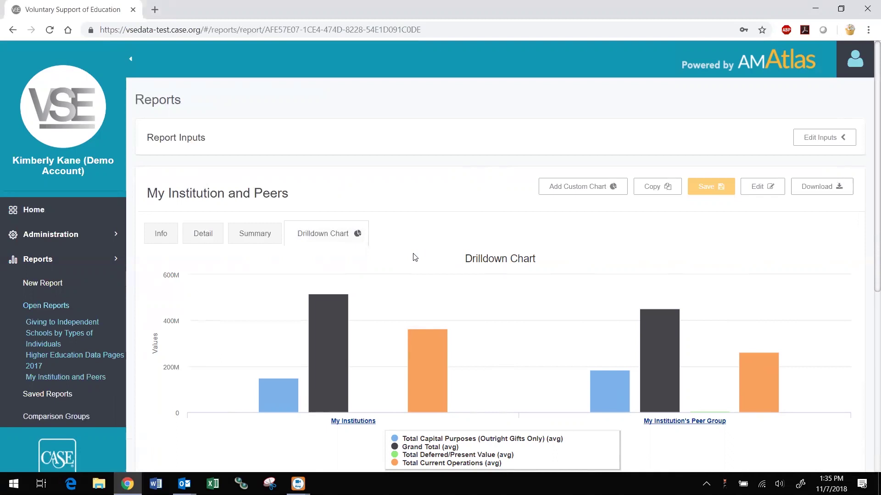
Step: Return to the Detail table, scroll through it, and check the Download options
left_click(205, 233)
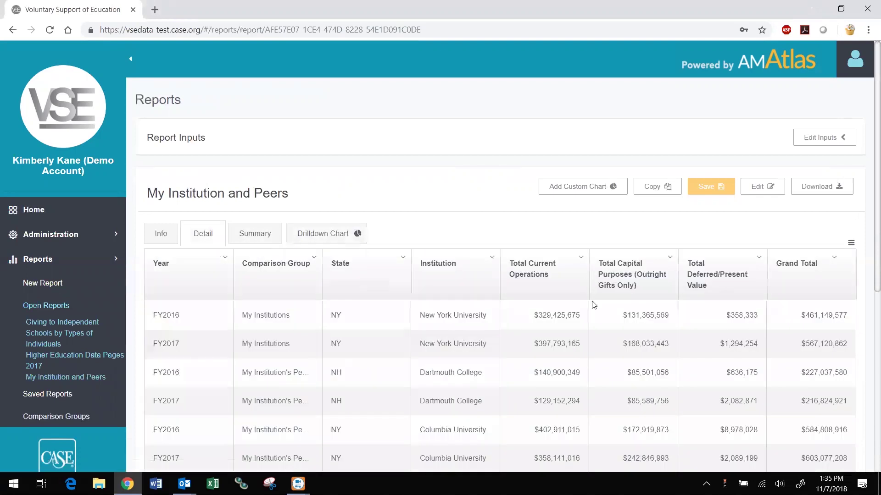
scroll(594, 305, "down", 6)
scroll(594, 307, "up", 6)
left_click(815, 188)
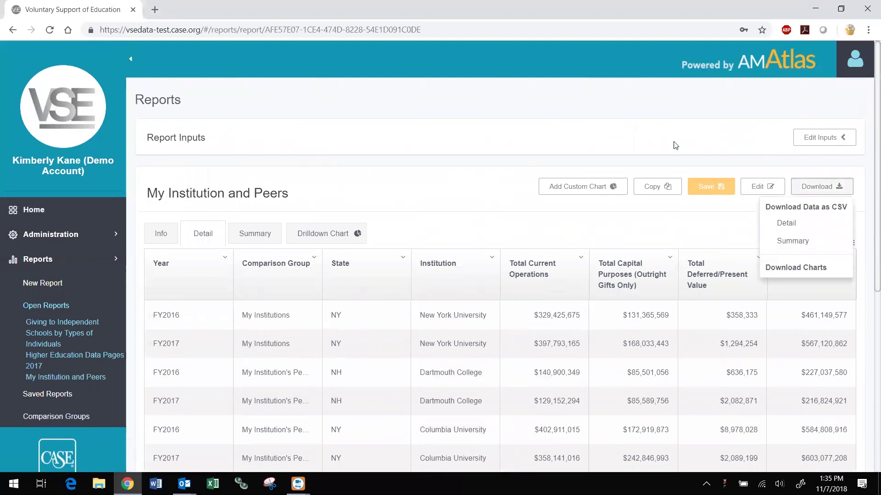
left_click(673, 145)
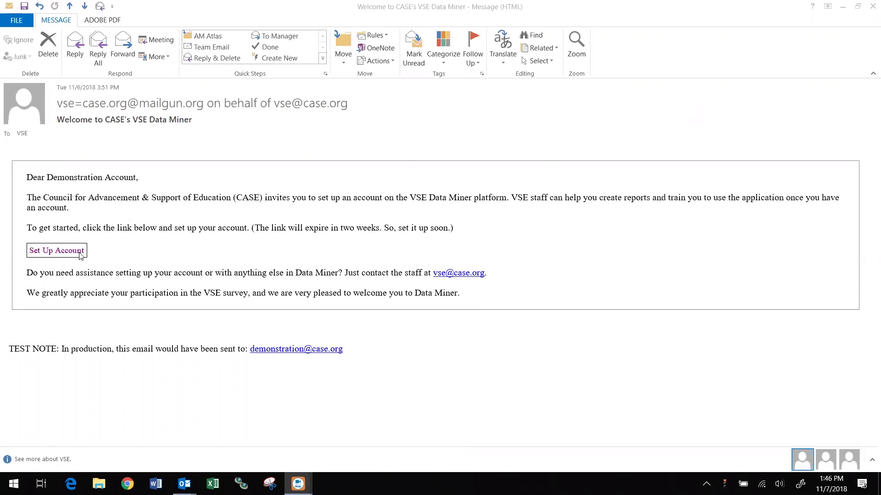
Step: Follow the Set Up Account link in the VSE Data Miner welcome email
left_click(80, 252)
Step: Enter the user's e-mail as user name, set and confirm a password, and accept the license terms
left_click(131, 279)
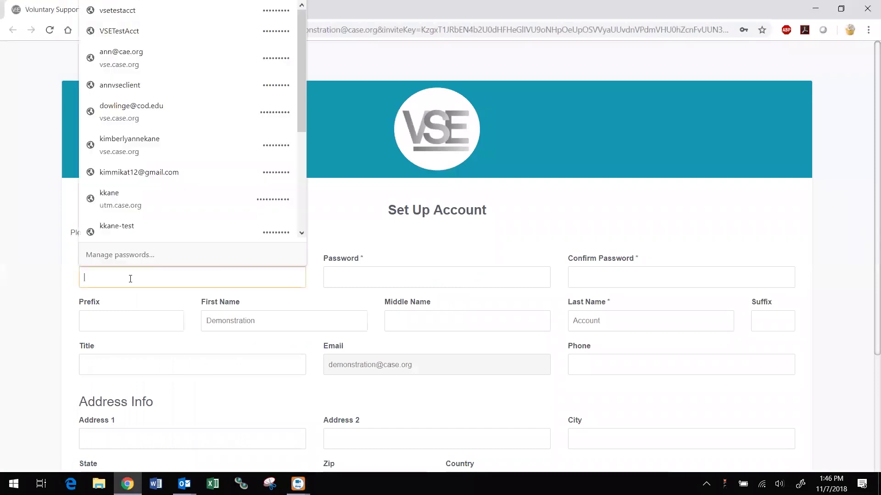
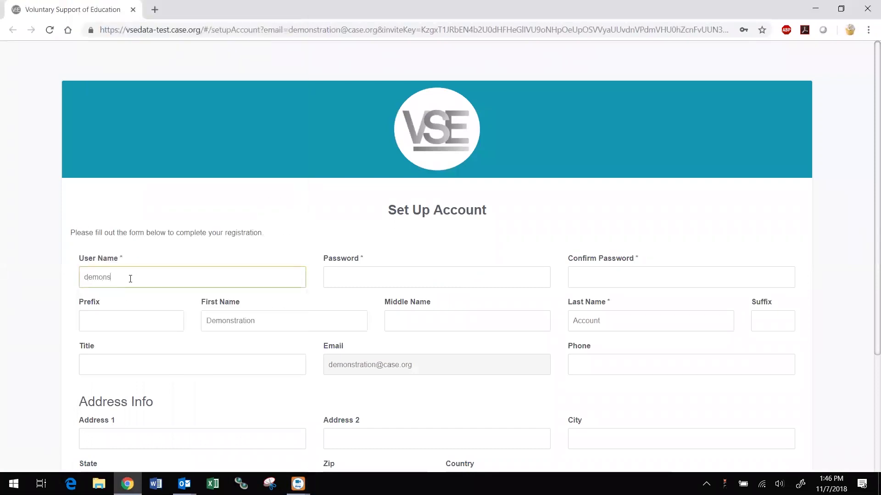
left_click(350, 282)
type("••••••")
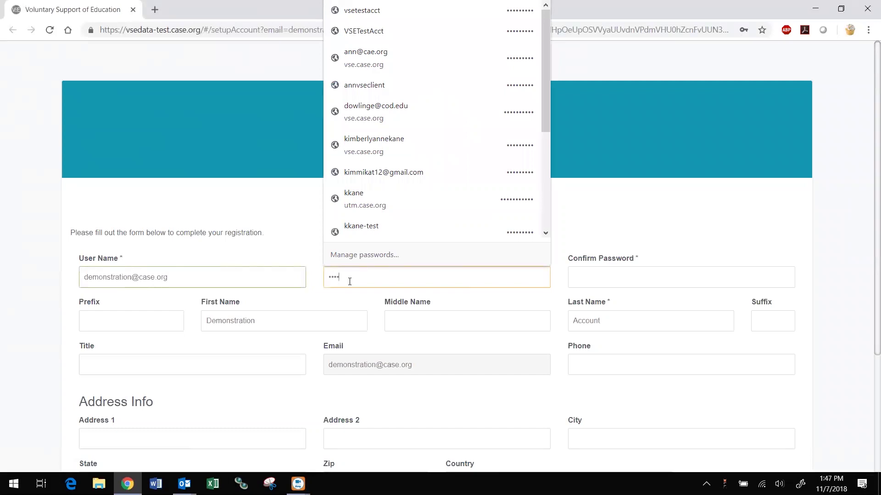
key("Tab")
type("••••••")
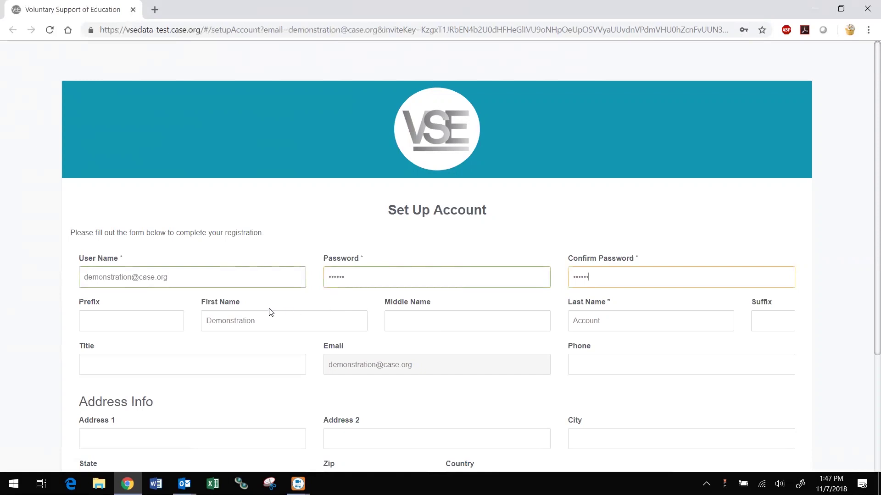
scroll(271, 313, "down", 4)
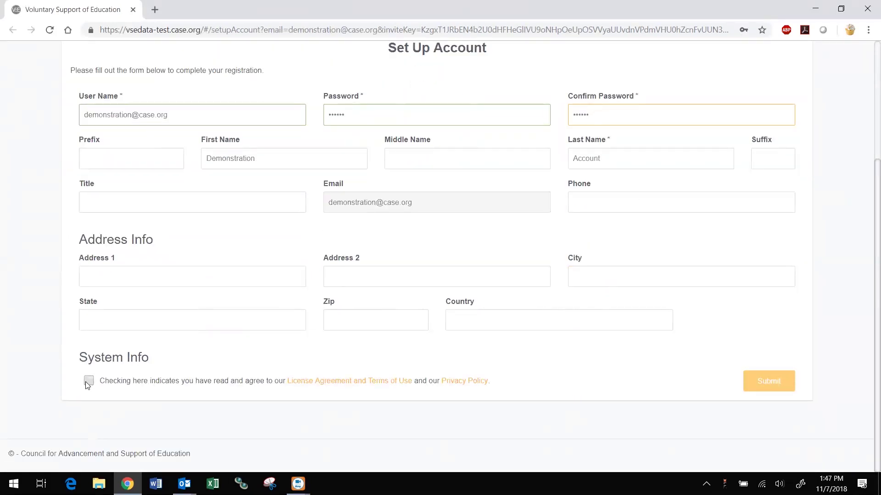
left_click(88, 382)
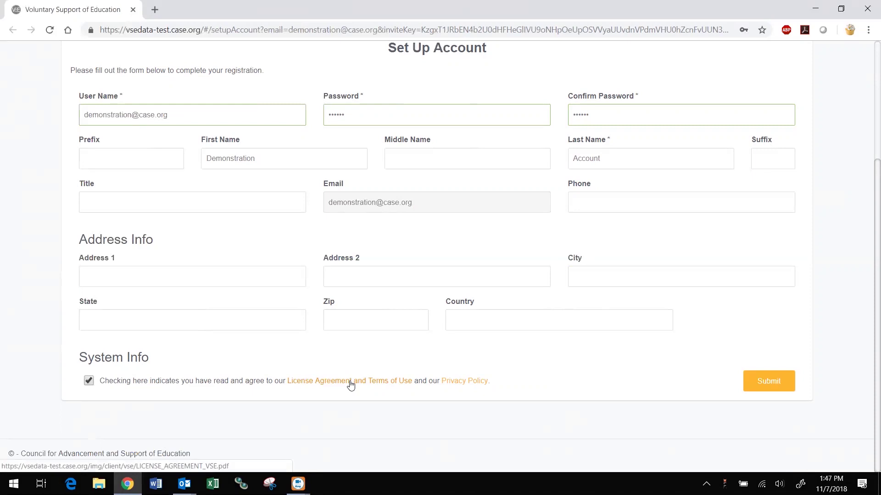
Step: Submit registration, decline saving the password, expand Reports, and page to the next featured reports
left_click(770, 387)
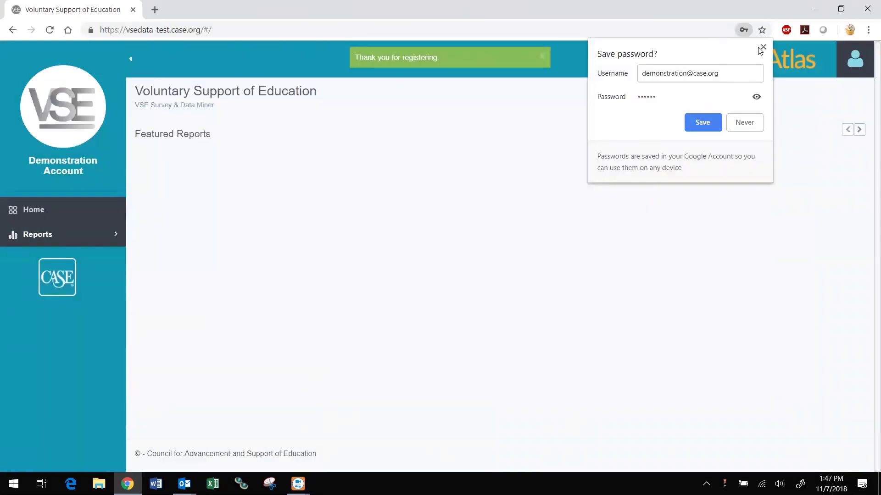
left_click(762, 48)
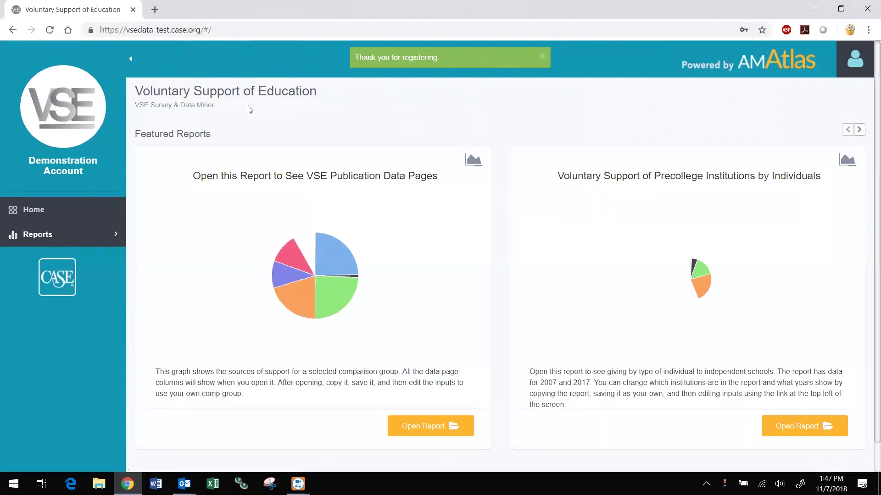
left_click(117, 235)
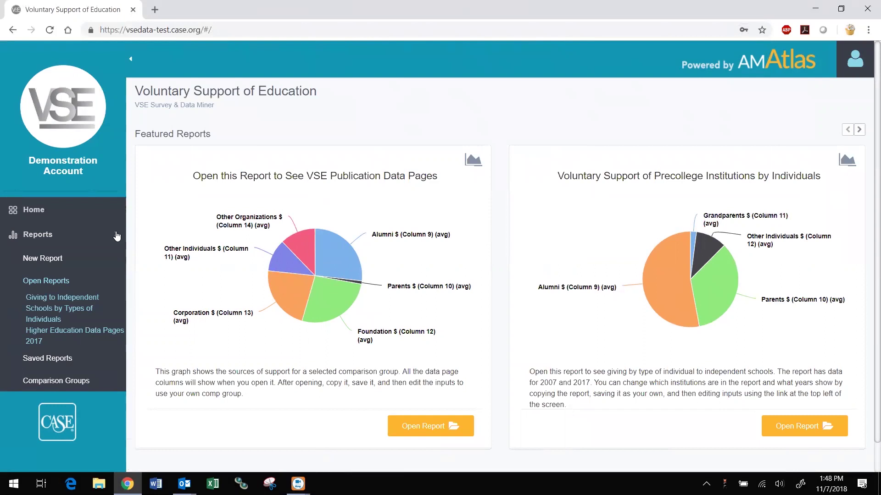
left_click(859, 130)
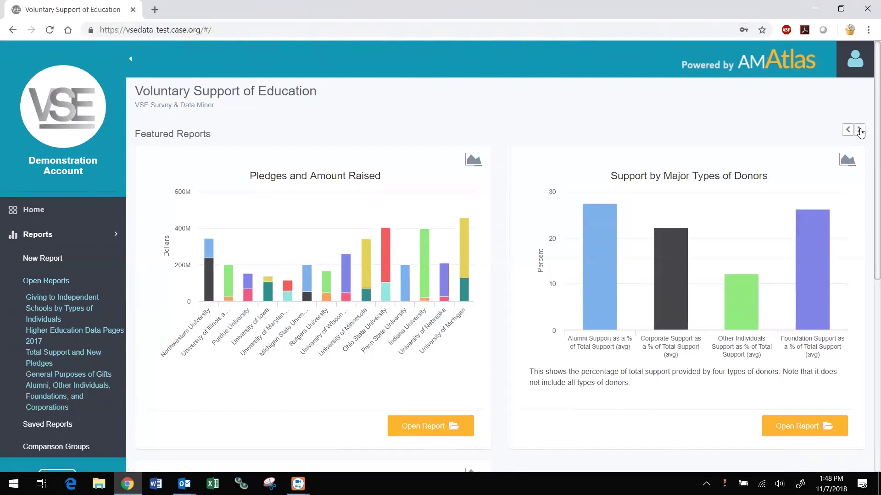
Step: Page further through Featured Reports and open Unrestricted Current Operations by Source
left_click(859, 131)
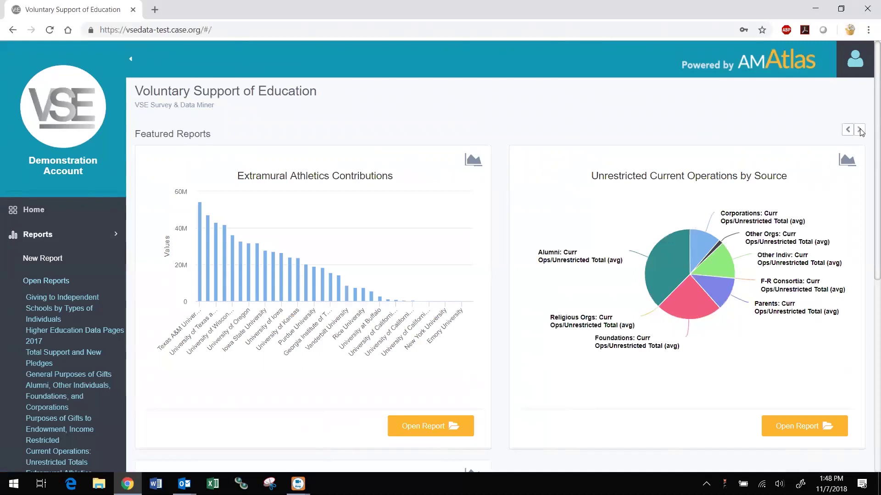
mouse_move(657, 262)
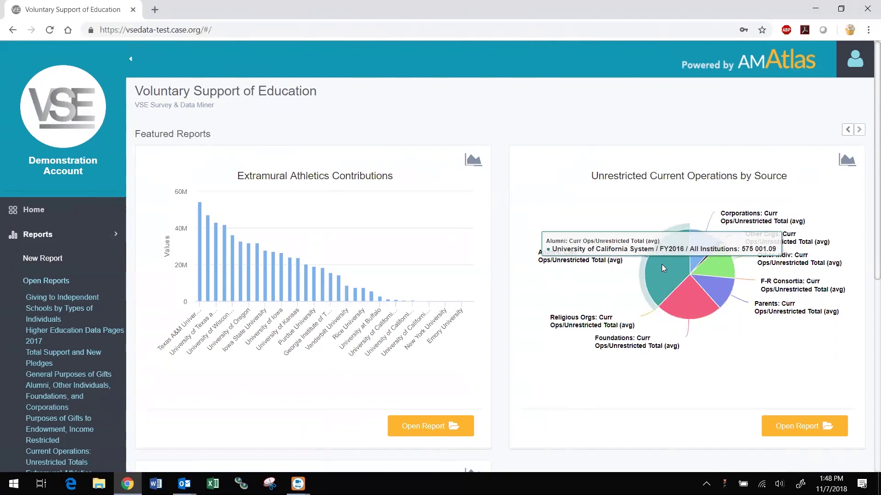
left_click(795, 426)
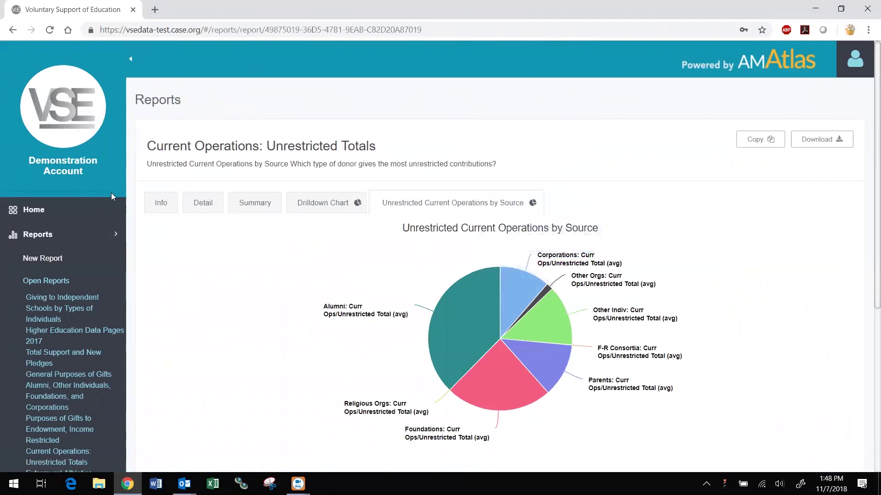
Step: Step through the Info, Detail and Summary tabs, ending on the Drilldown Chart
left_click(156, 205)
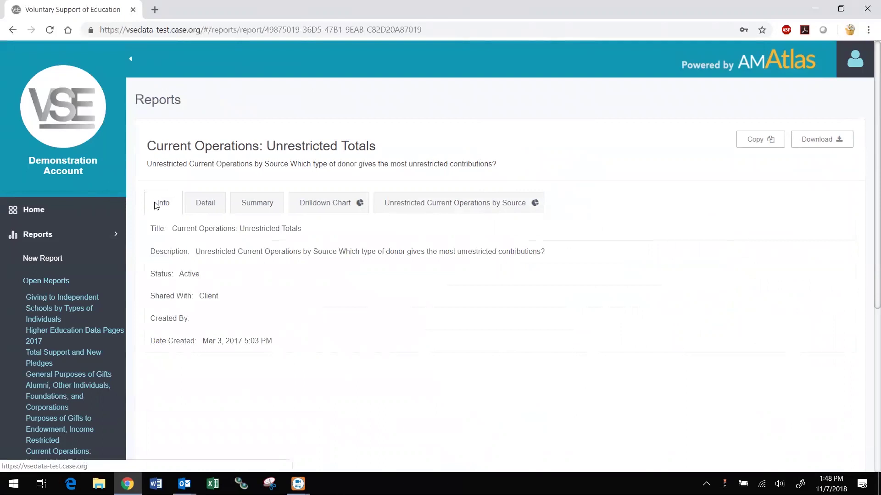
left_click(213, 209)
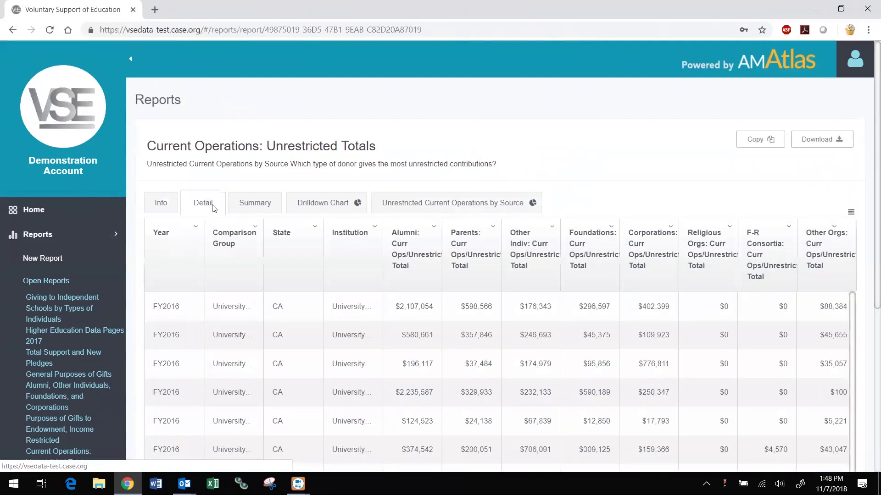
left_click(244, 209)
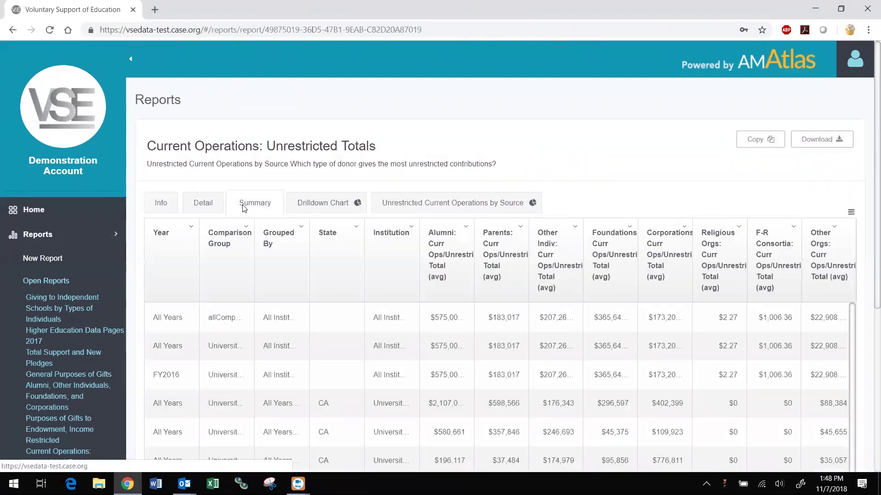
left_click(320, 206)
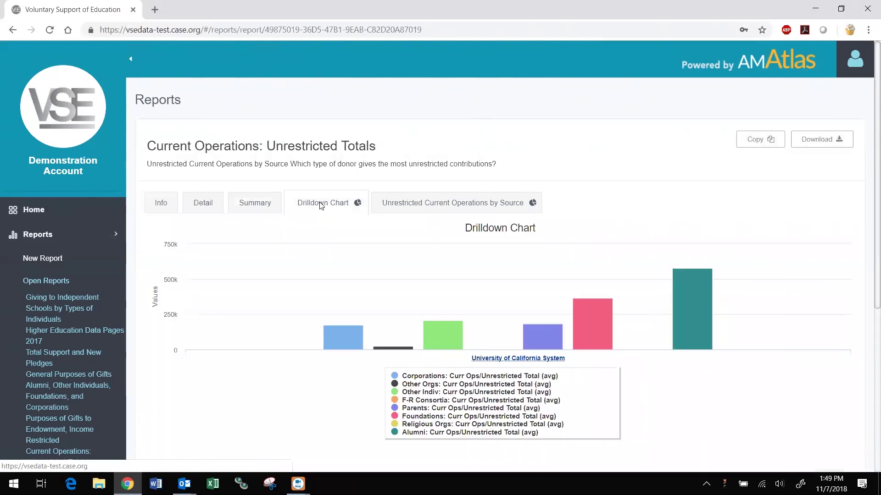